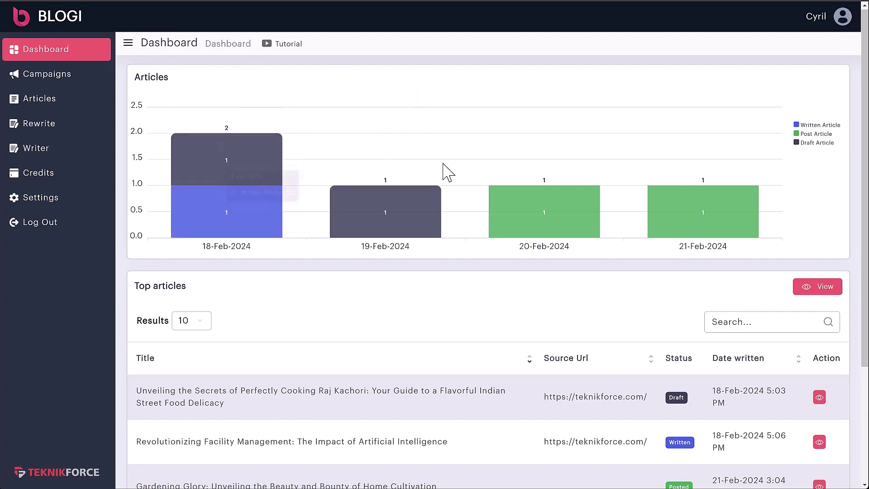
- Go to the Campaigns list from the left sidebar
left_click(48, 73)
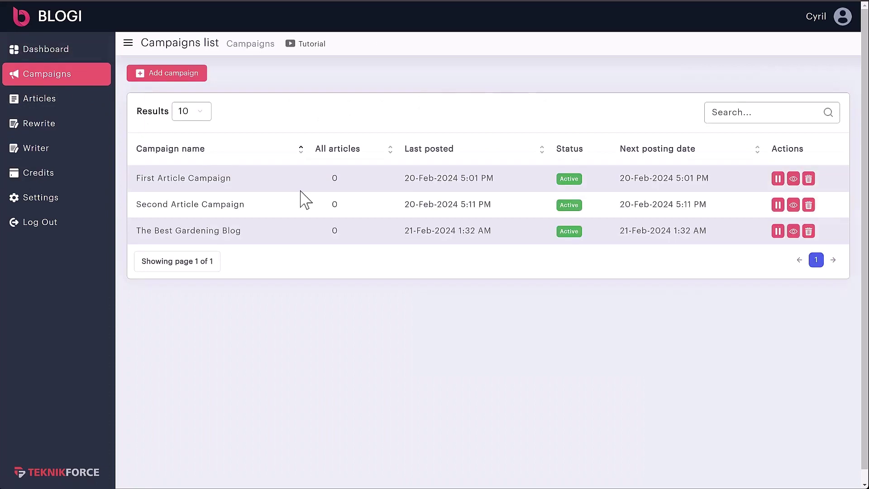
- Add a campaign 'The Best Cooking Blog' with topic Recipes, blog URL and login
left_click(195, 80)
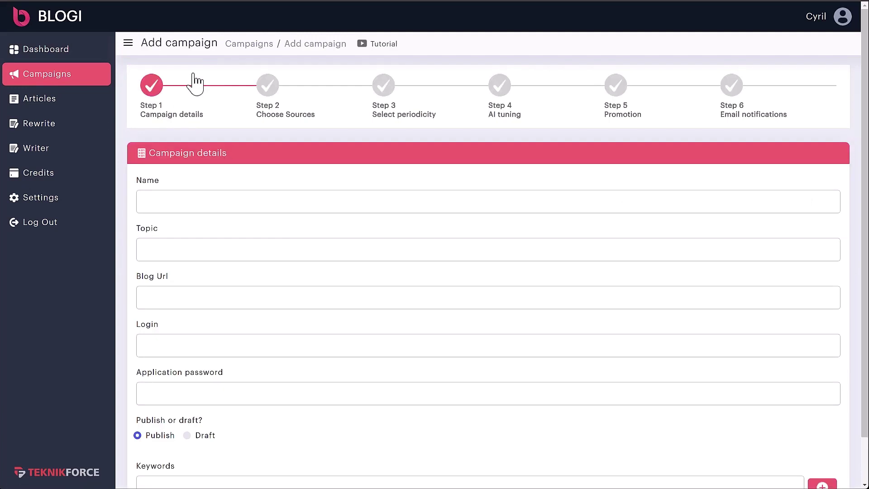
left_click_drag(242, 202, 138, 201)
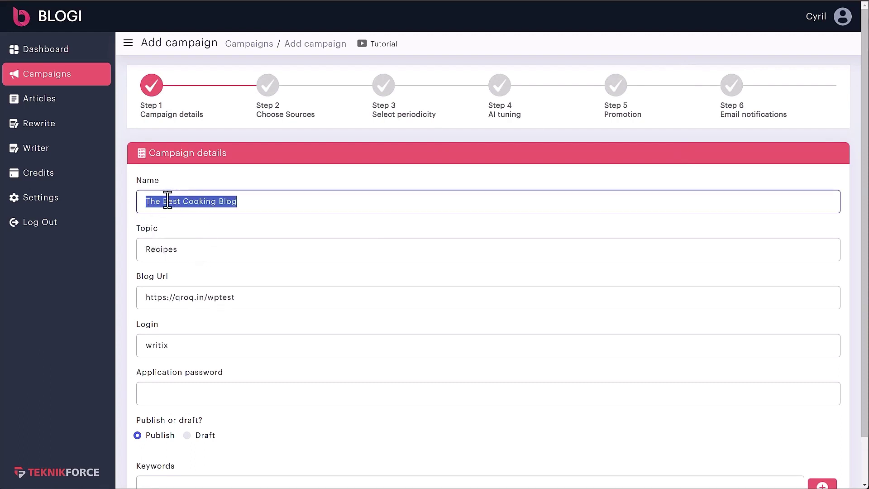
left_click_drag(212, 201, 262, 201)
left_click(145, 249)
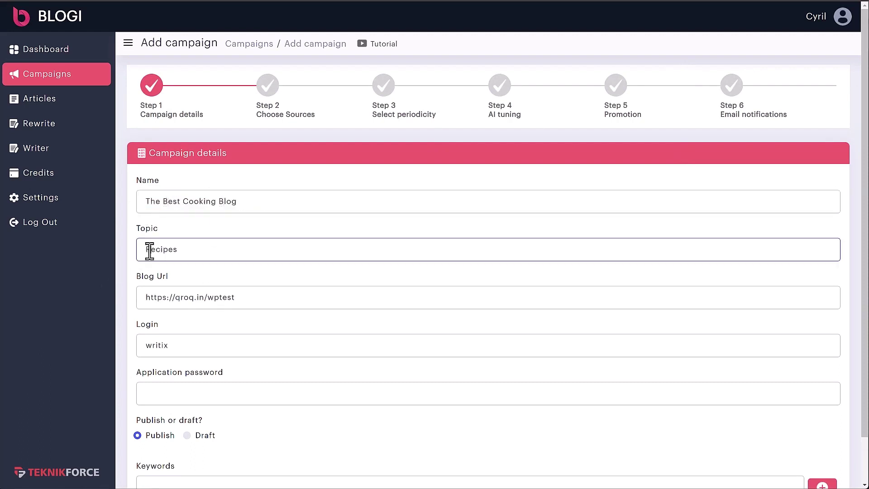
left_click_drag(145, 248, 201, 251)
mouse_move(162, 297)
left_mouse_down()
mouse_move(256, 299)
mouse_move(143, 299)
left_mouse_up()
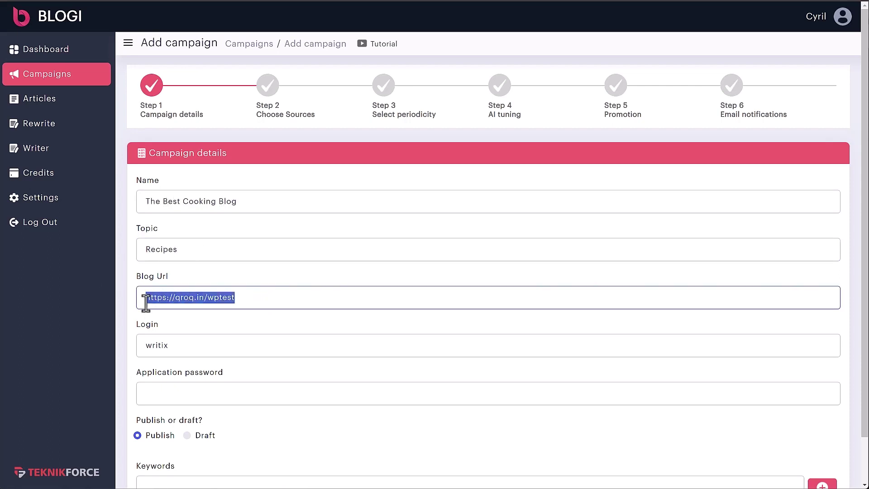
left_click(161, 344)
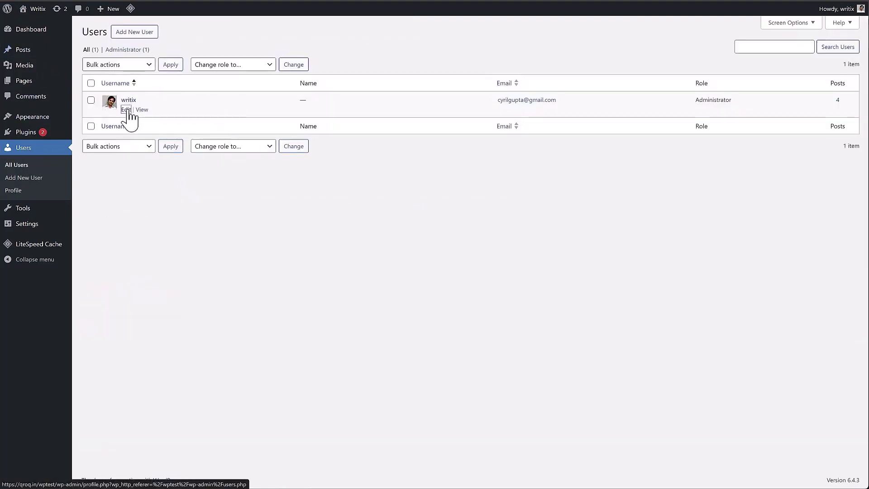
scroll(204, 237, "down", 5)
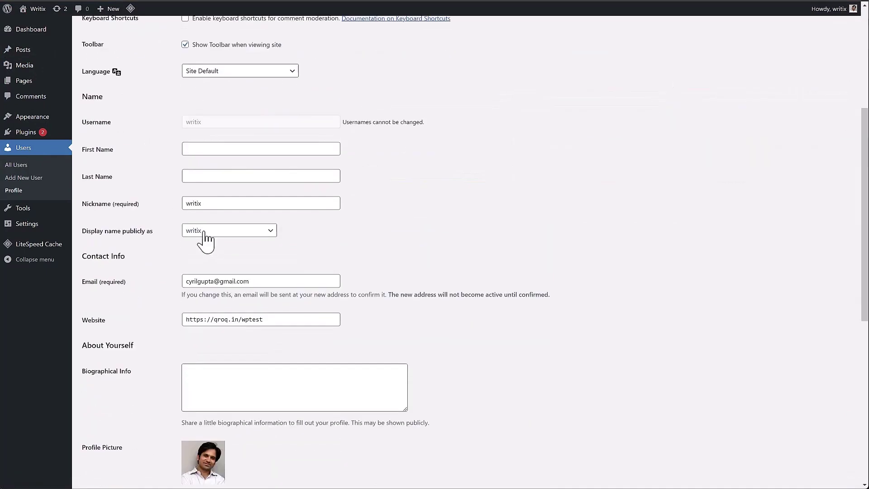
scroll(204, 237, "down", 5)
scroll(163, 326, "down", 4)
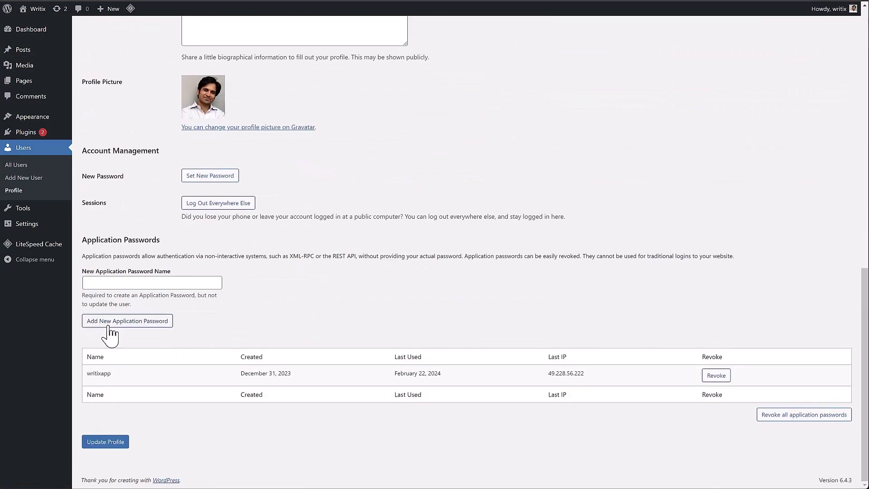
- Generate a WordPress application password named 'blogi' and copy it
left_click(120, 283)
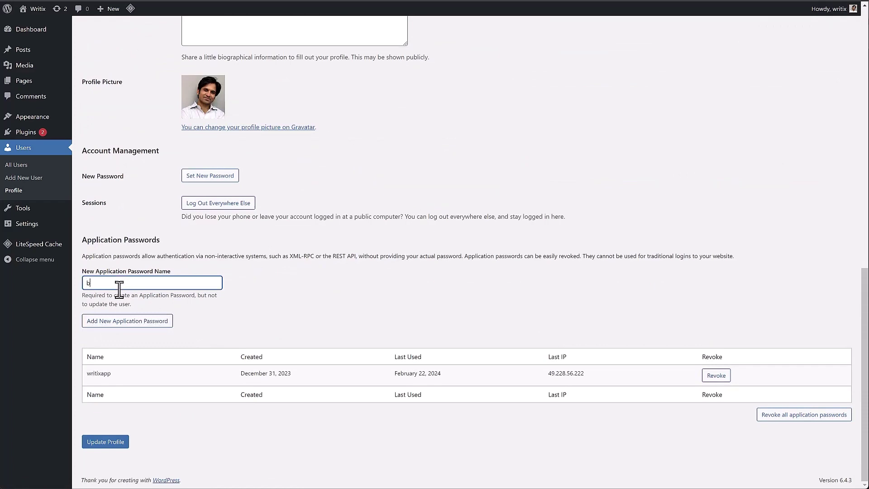
left_click(127, 321)
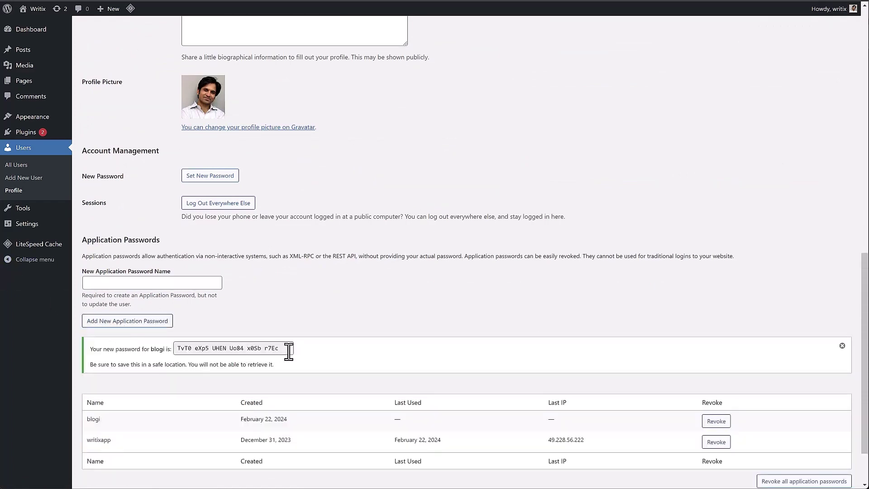
left_click_drag(289, 350, 123, 350)
key("ctrl+c")
scroll(299, 354, "down", 1)
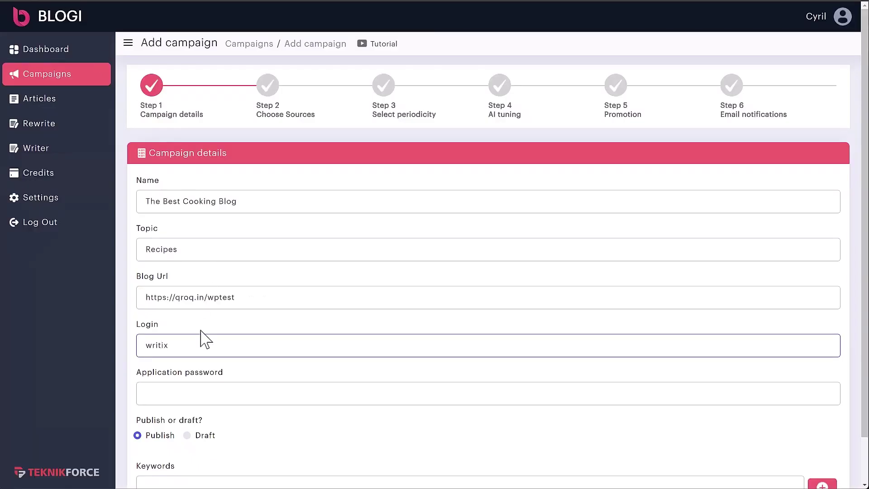
- Paste the application password and keep new articles set to Publish
left_click(192, 392)
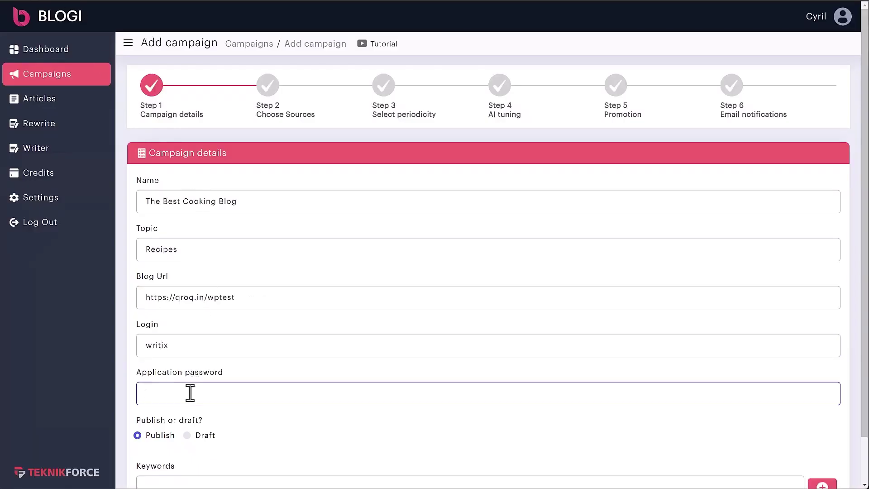
key("ctrl+v")
scroll(249, 414, "down", 1)
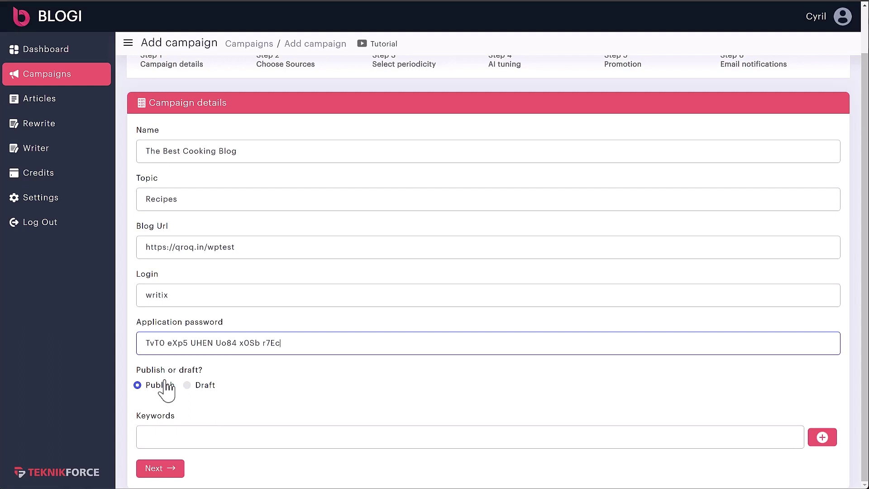
left_click(166, 388)
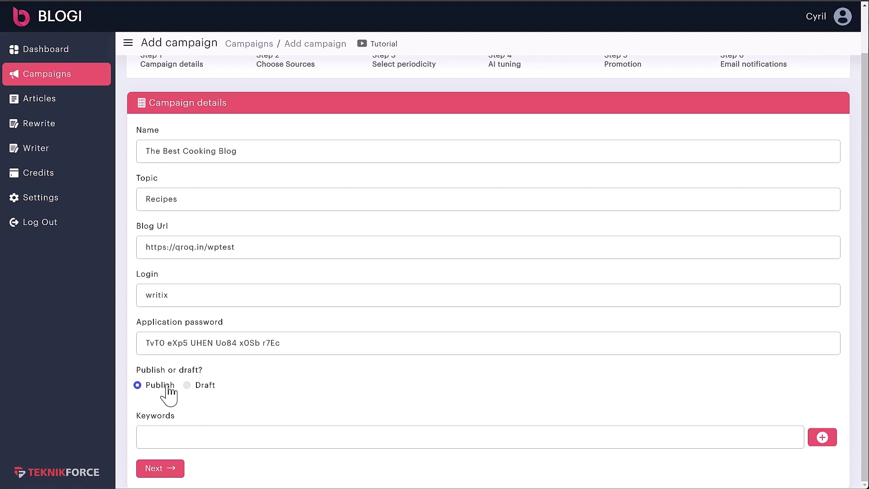
- Add the keywords cooking, recipes, vegan recipes and healthy recipes
left_click(211, 436)
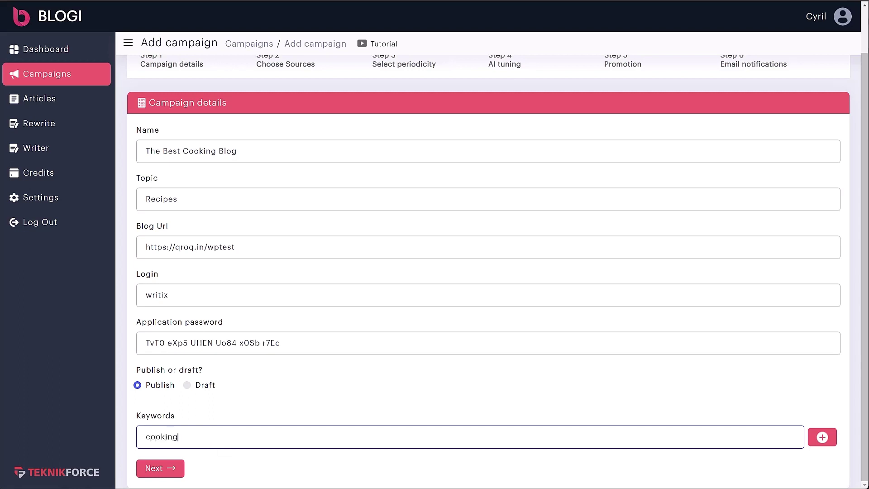
left_click(822, 437)
left_click(470, 445)
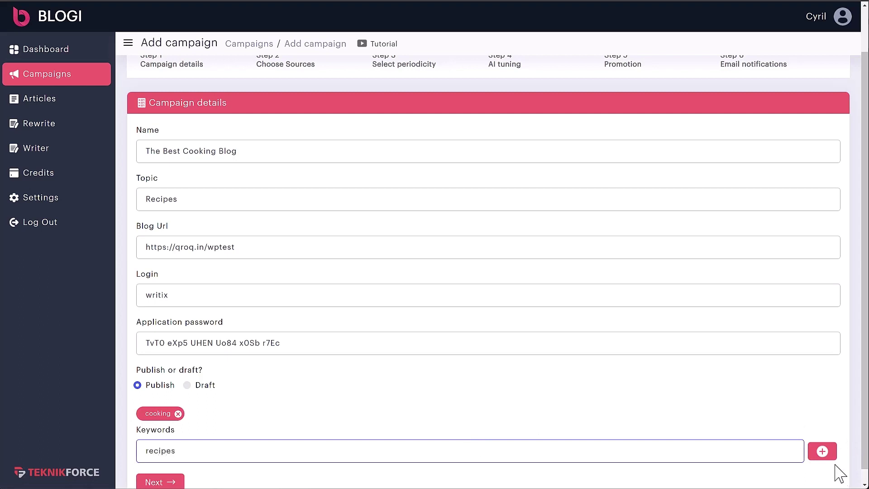
left_click(821, 451)
scroll(537, 421, "down", 1)
left_click(409, 437)
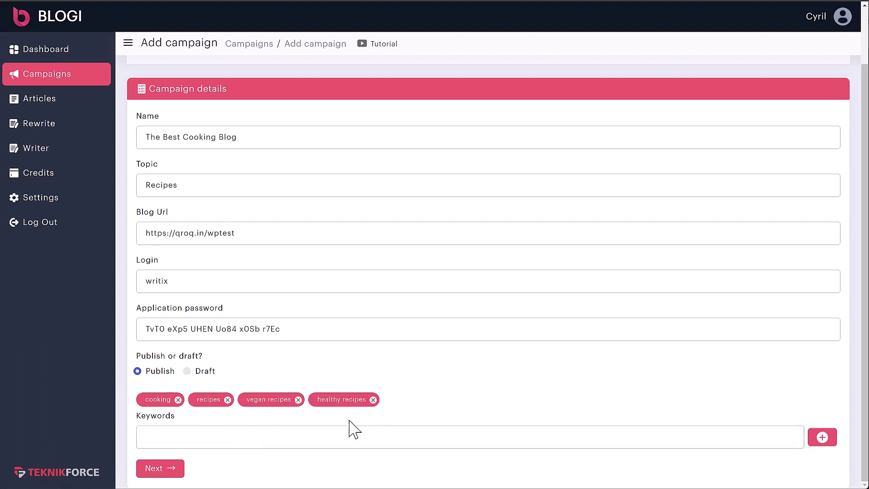
- Advance to Step 2, Choose Sources, and start entering the source website URL
left_click(159, 468)
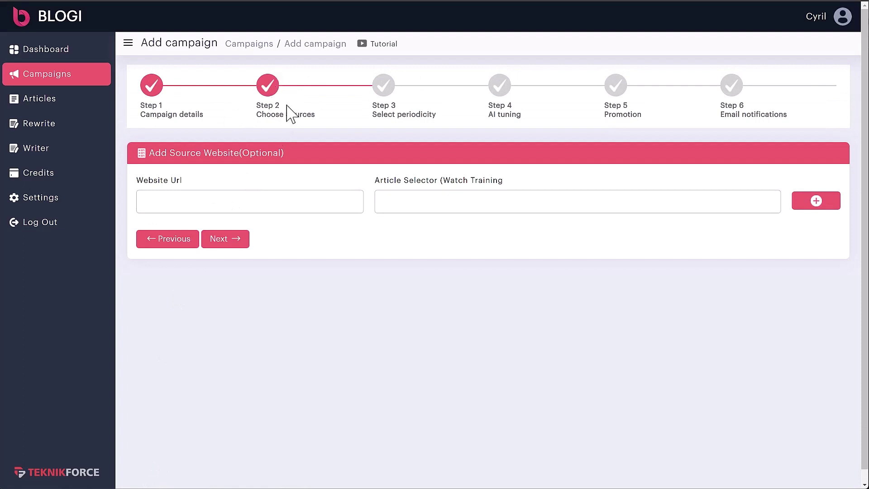
left_click_drag(258, 114, 316, 116)
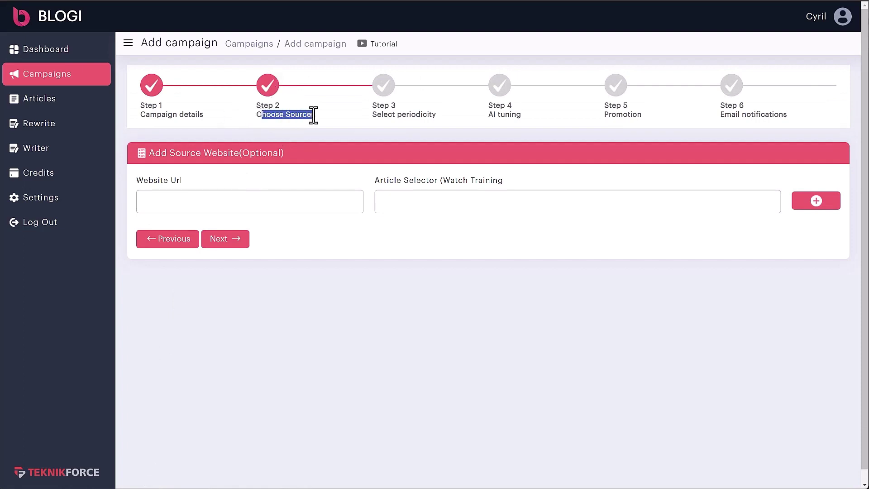
left_click(283, 203)
left_click(208, 201)
type("https://www.skinnytaste.com/")
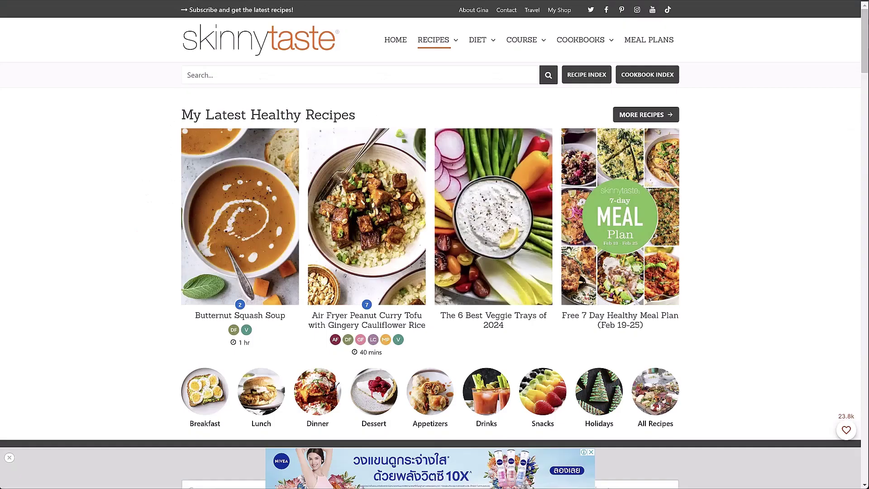
- Copy the CSS selector of the Butternut Squash Soup post's div.entry-content block
left_click(252, 258)
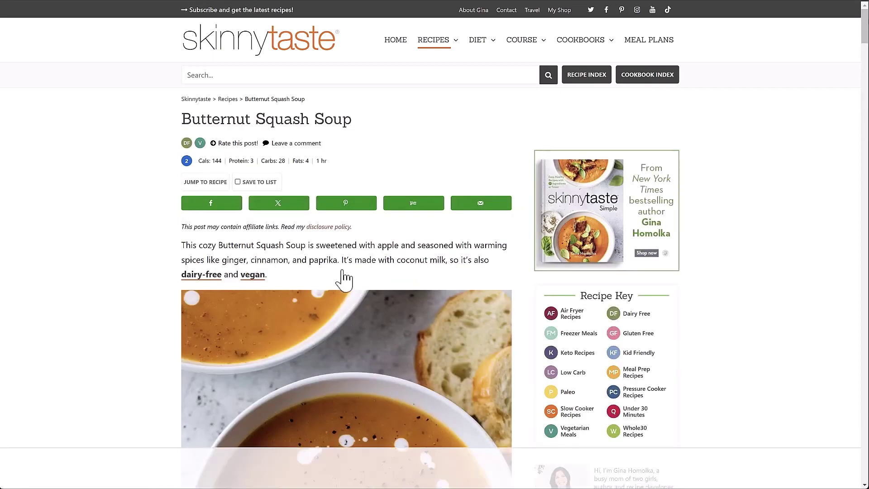
scroll(339, 272, "down", 3)
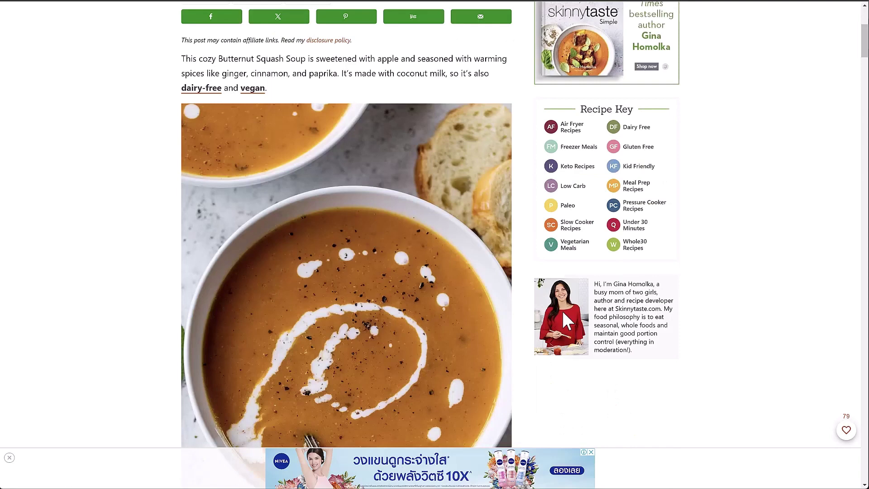
key("F12")
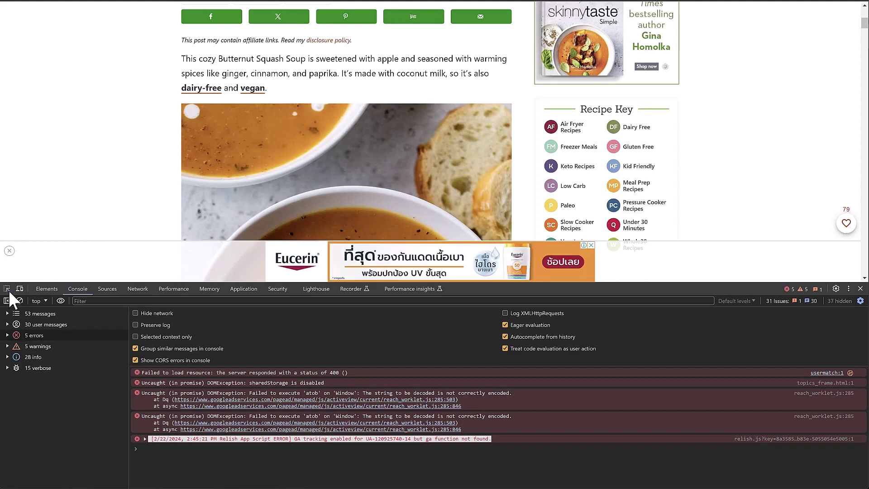
left_click(9, 290)
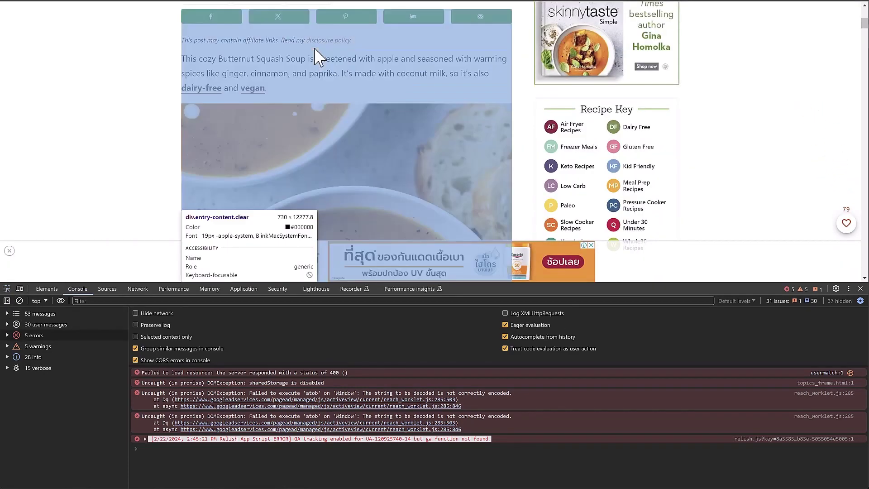
left_click(316, 58)
scroll(325, 102, "up", 3)
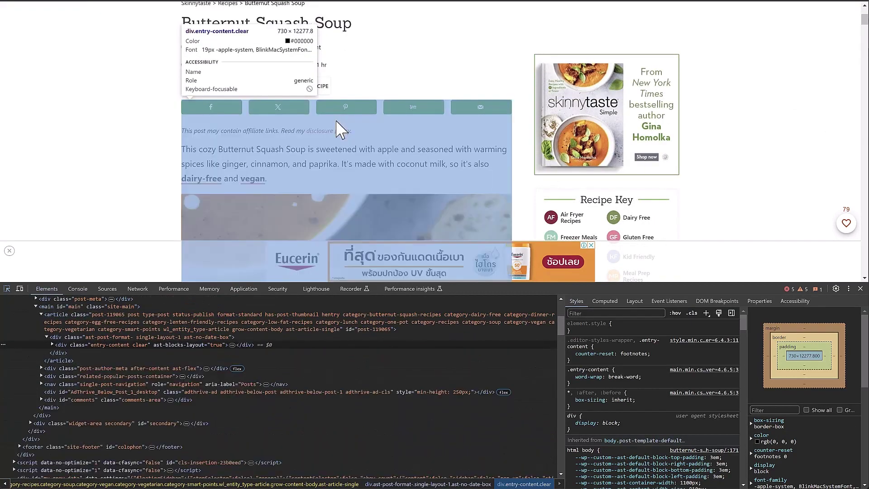
right_click(62, 345)
mouse_move(91, 172)
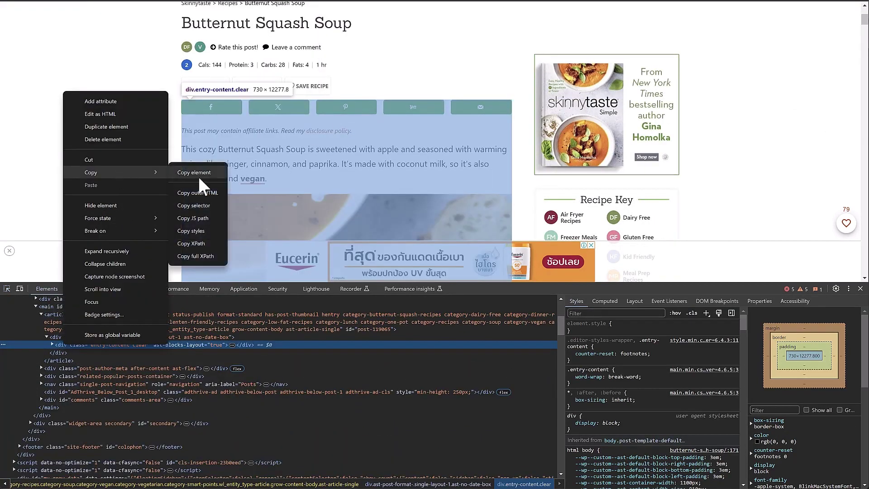
left_click(205, 204)
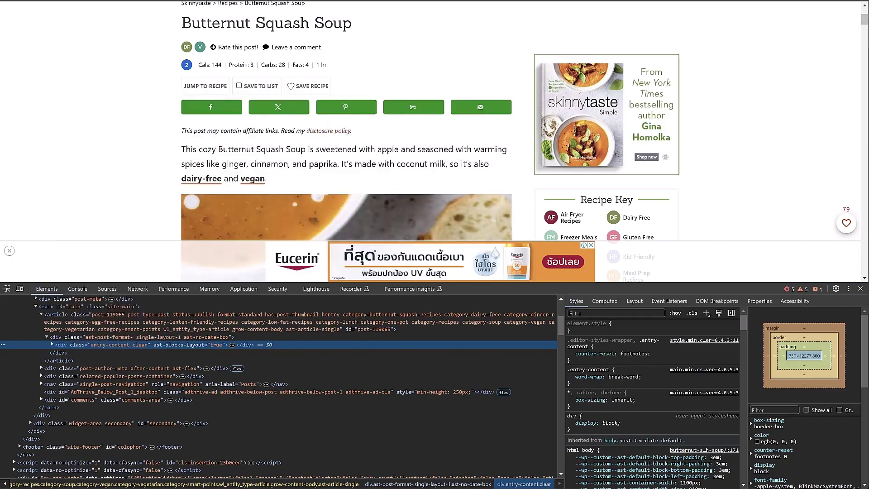
key("alt+Tab")
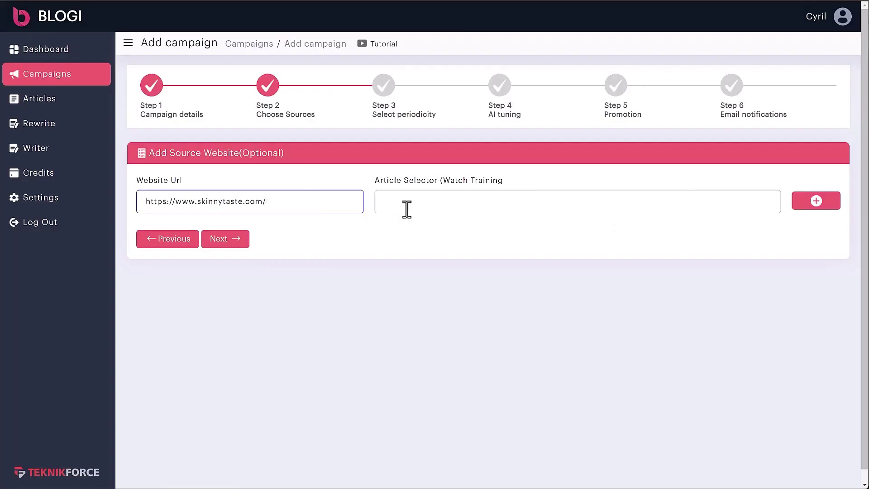
- Add skinnytaste.com as a source with the pasted selector and the High Protein article
left_click(407, 210)
key("ctrl+v")
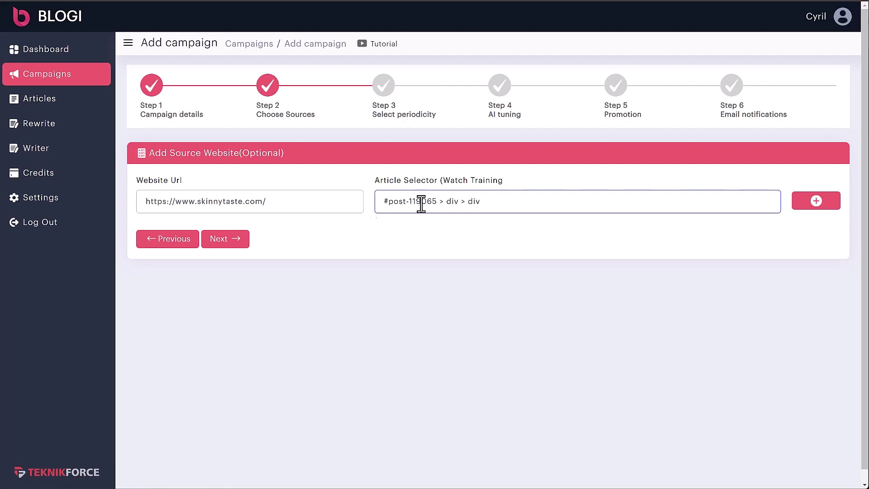
left_click(816, 201)
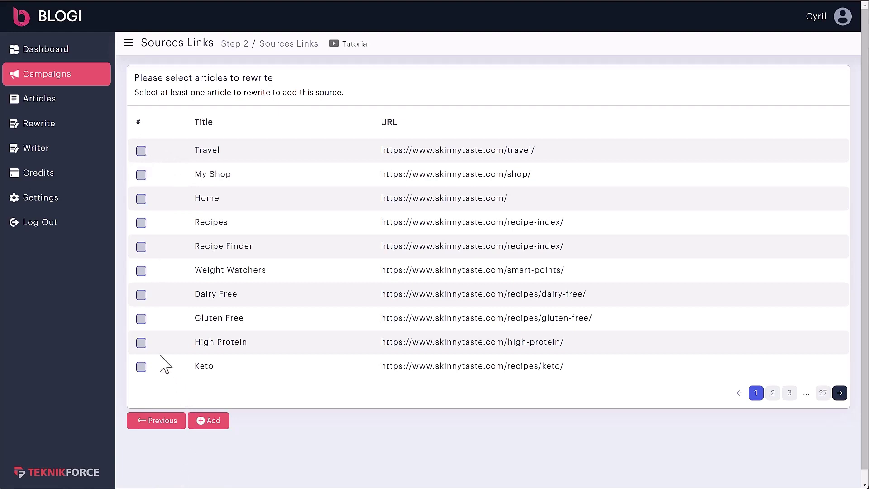
left_click(141, 342)
left_click(208, 420)
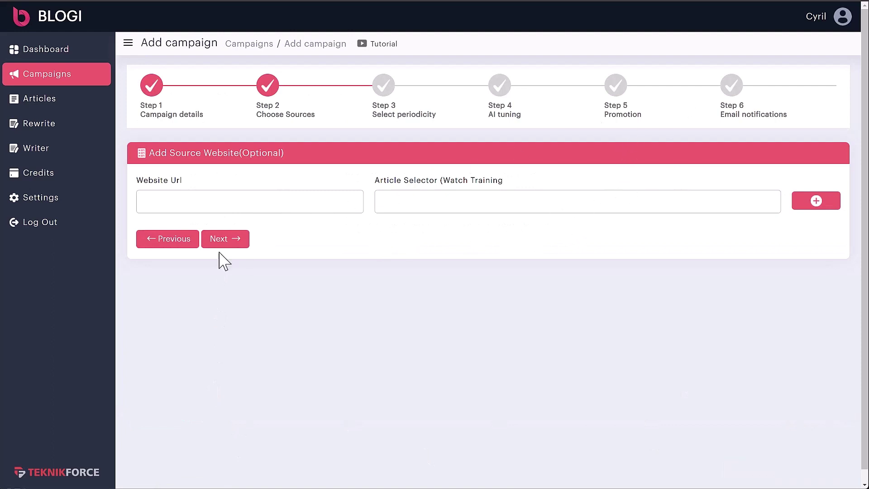
- Reach the scheduling step and browse the hourly, daily, monthly and yearly options
left_click(225, 239)
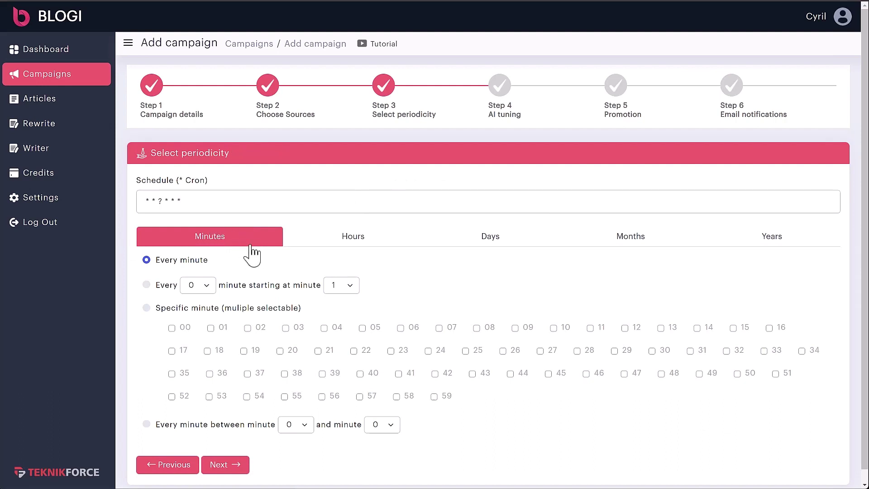
left_click(352, 242)
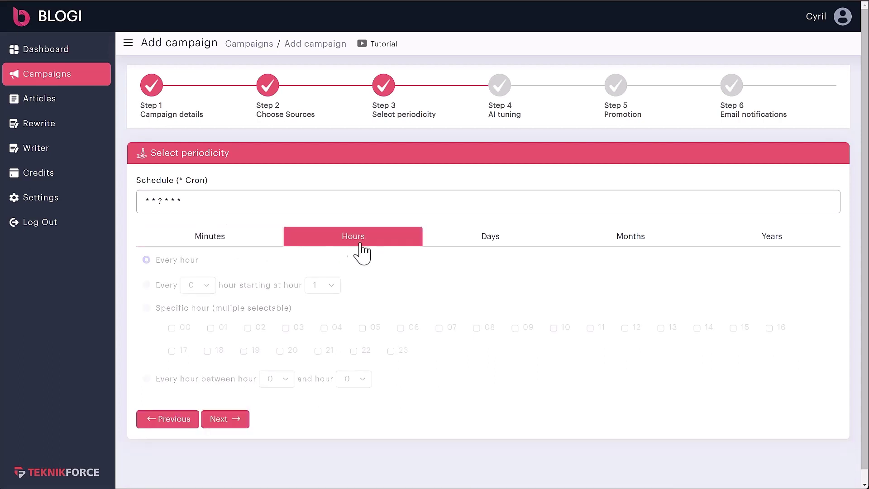
left_click(252, 245)
left_click(343, 241)
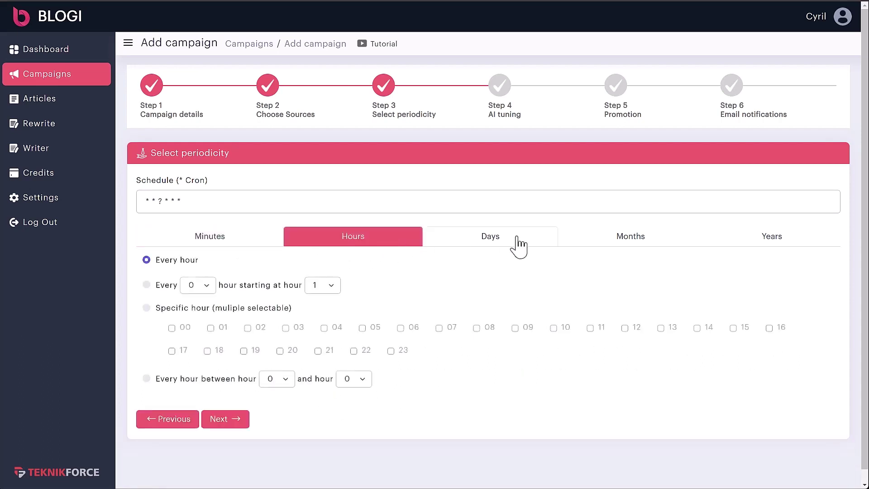
left_click(512, 239)
left_click(613, 240)
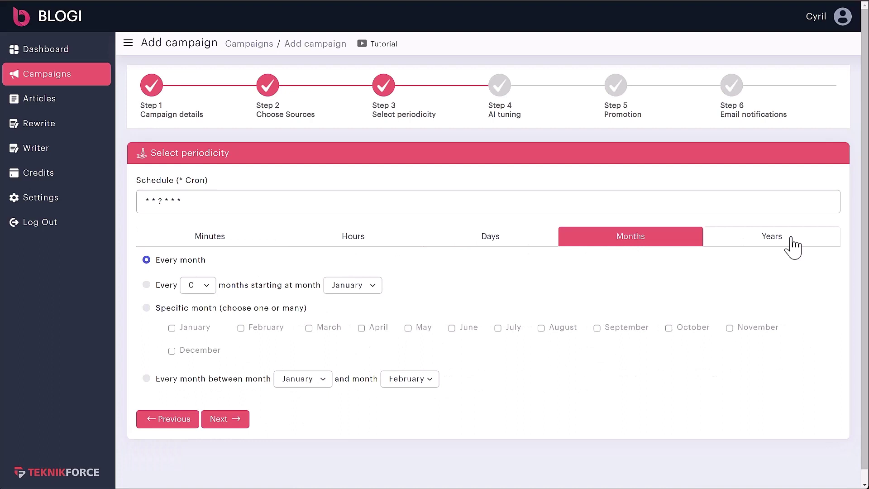
left_click(793, 241)
left_click(528, 242)
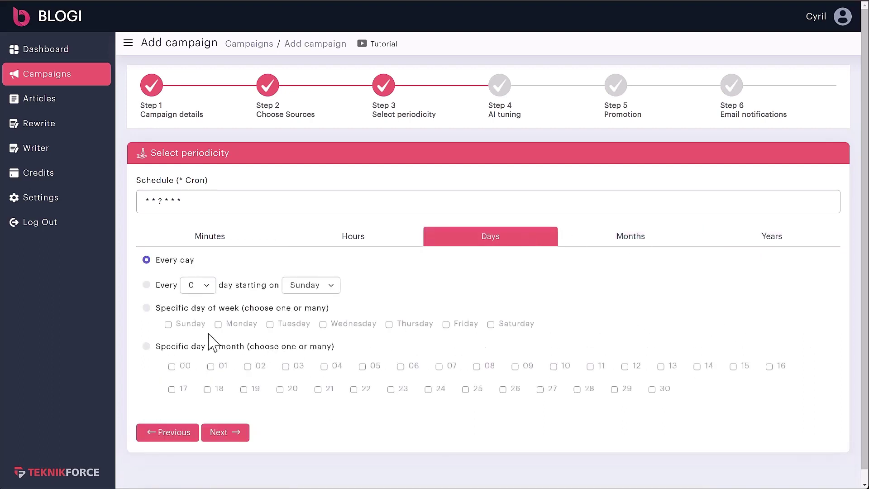
left_click(207, 285)
left_click(147, 284)
- Schedule the campaign for Mondays and Thursdays (30 12 ? * MON,THU *)
left_click(147, 308)
left_click(238, 326)
left_click(389, 324)
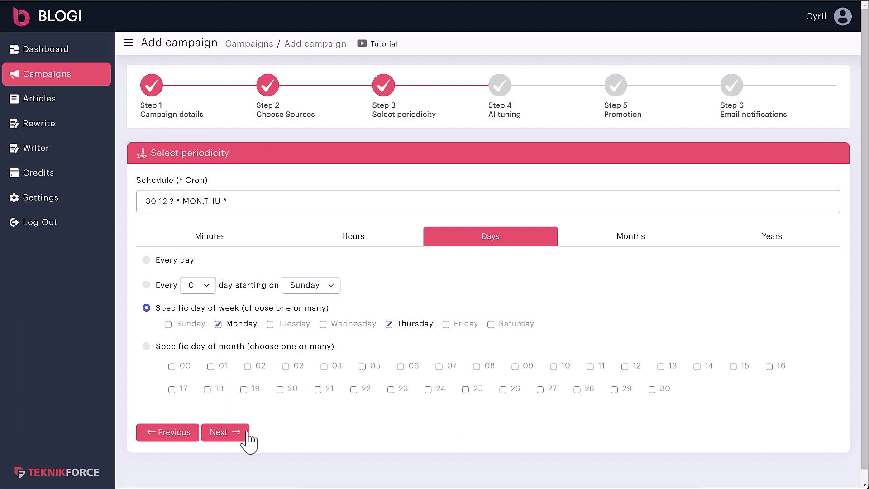
left_click(226, 431)
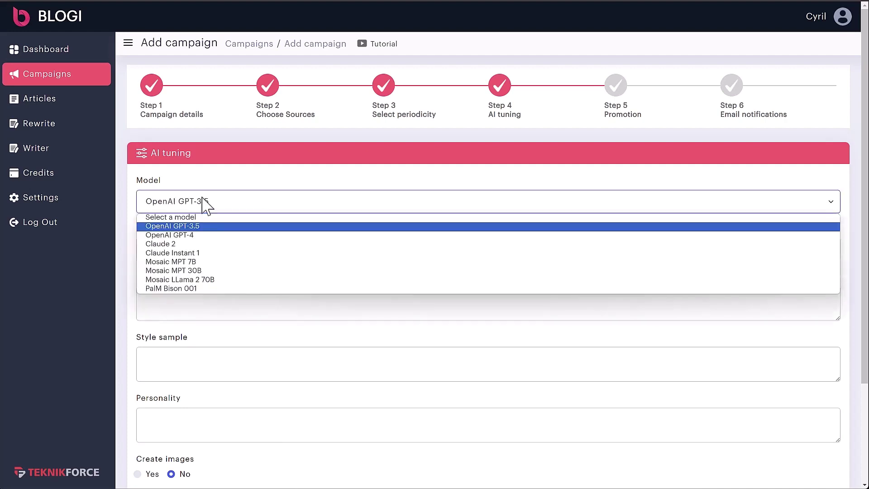
- Keep OpenAI GPT-3.5 as the model and set the article language to English
left_click(206, 225)
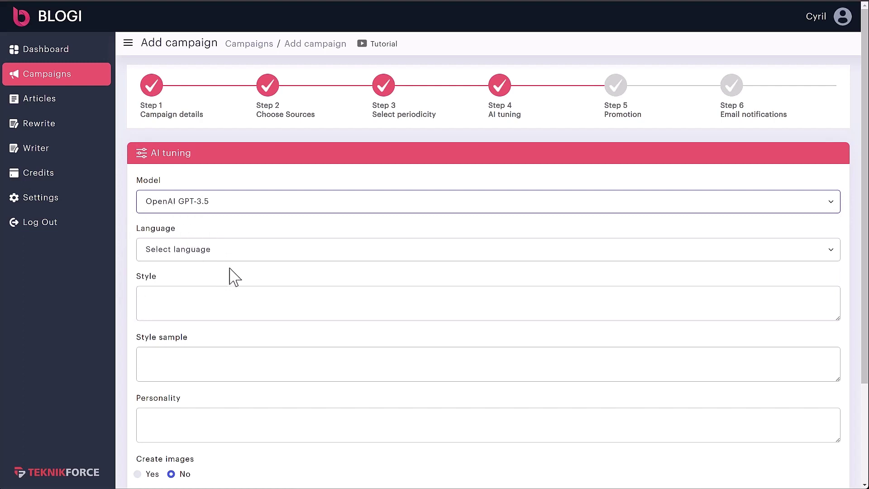
scroll(233, 275, "down", 2)
scroll(217, 204, "down", 3)
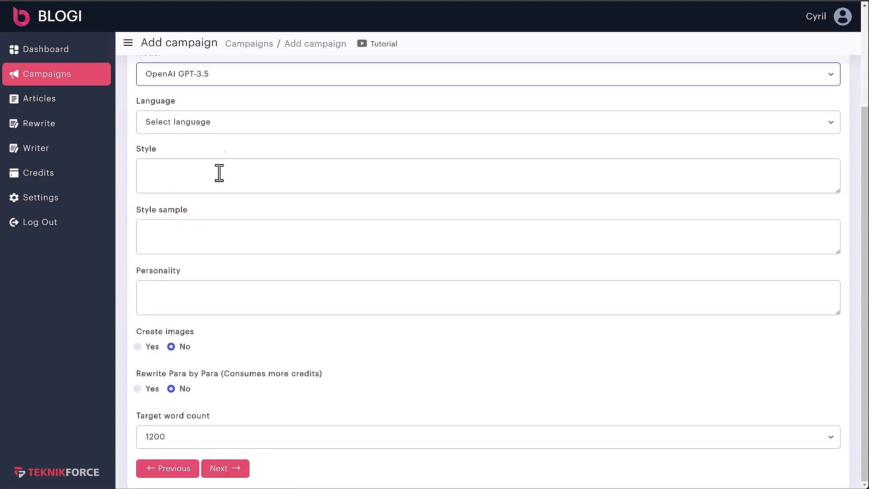
left_click(224, 122)
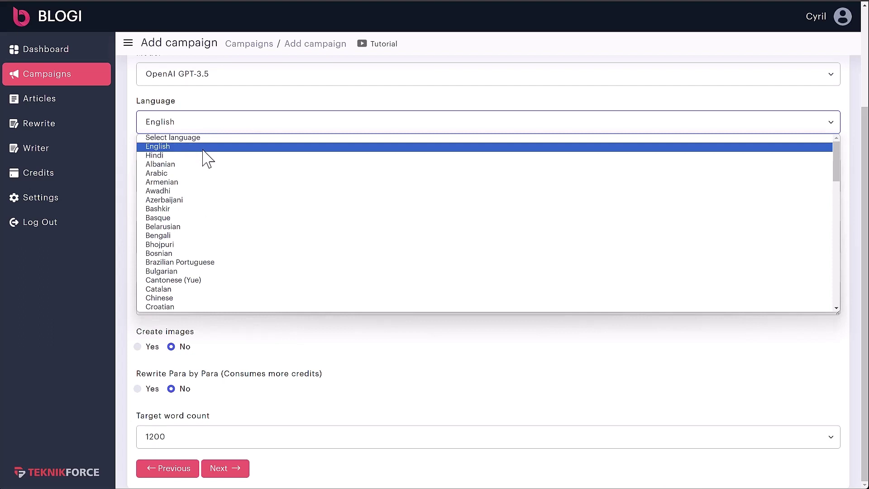
left_click(207, 147)
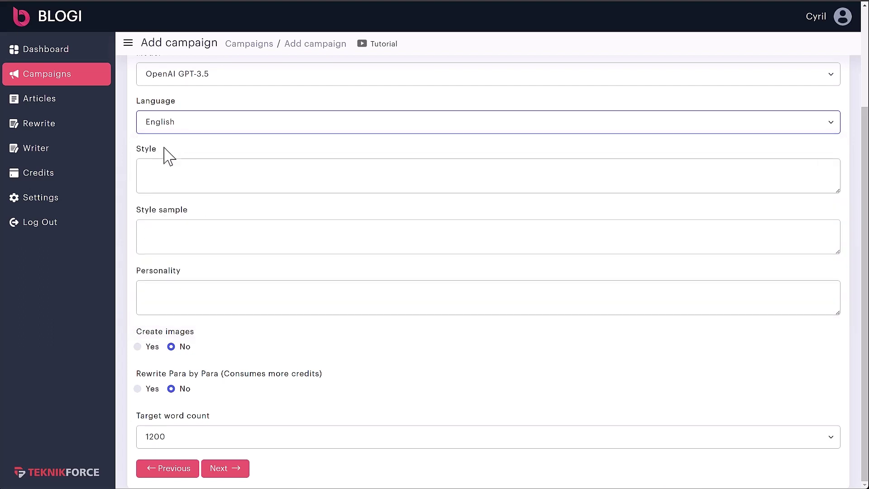
scroll(205, 193, "up", 1)
left_click(209, 221)
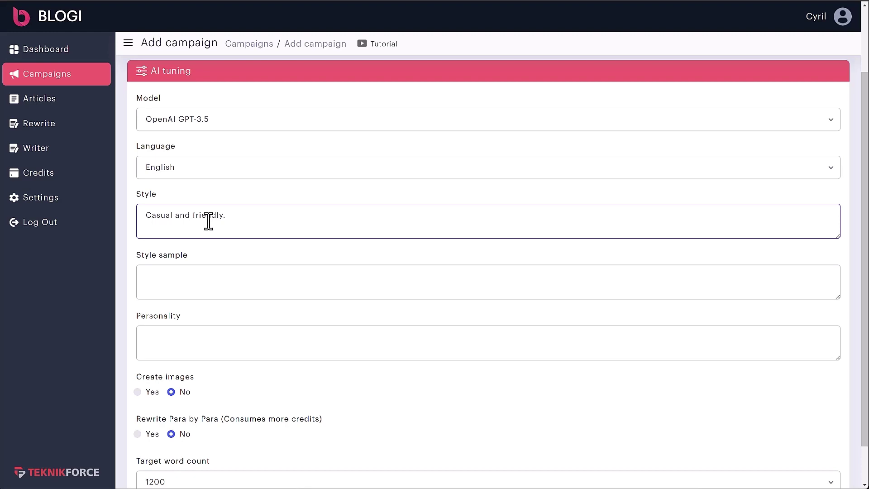
- Describe the author's personality as 'The author is a 35 year old chef.', replacing 'scientist'
left_click(295, 282)
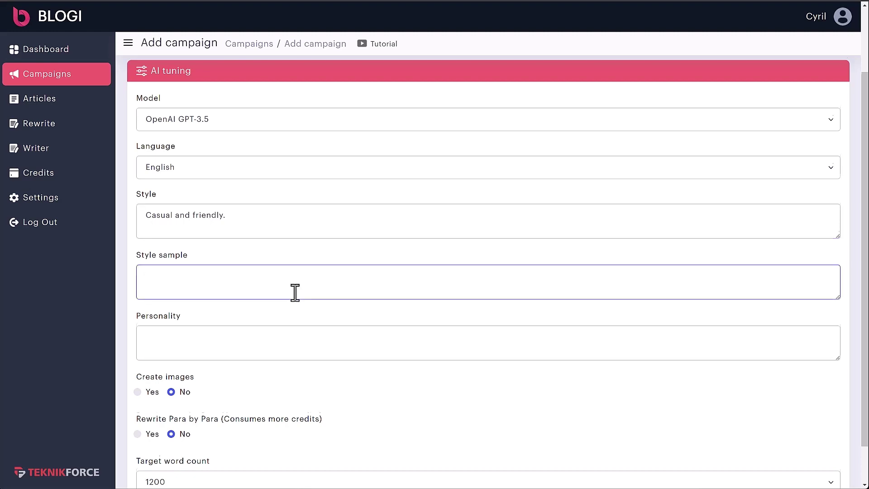
scroll(295, 293, "down", 1)
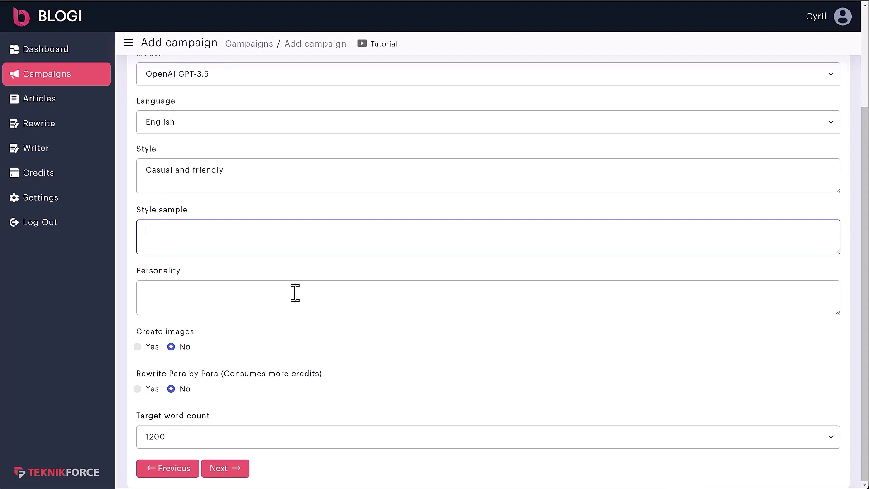
left_click(295, 292)
type("The ")
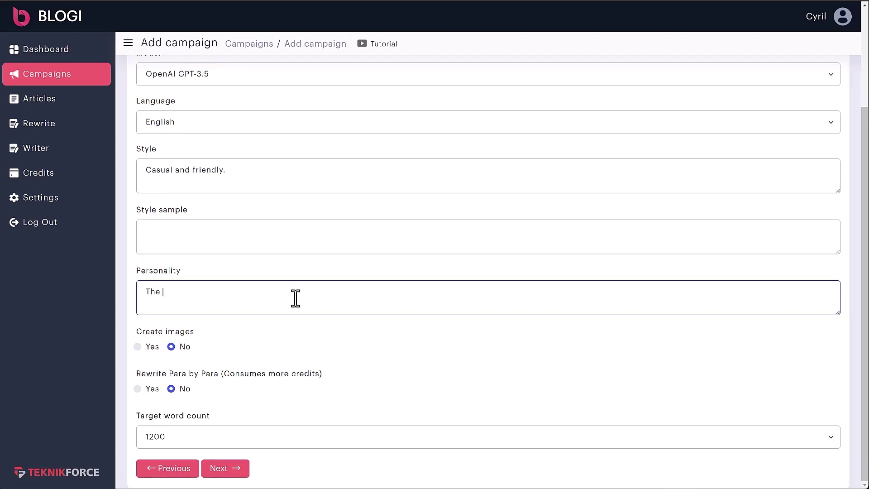
type("author is a 35 year old scientist.")
key("ctrl+shift+Left")
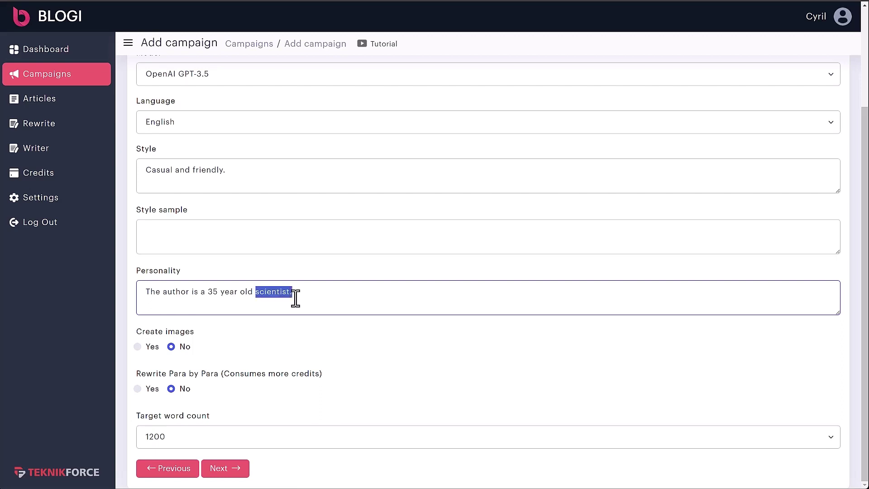
type("chef.")
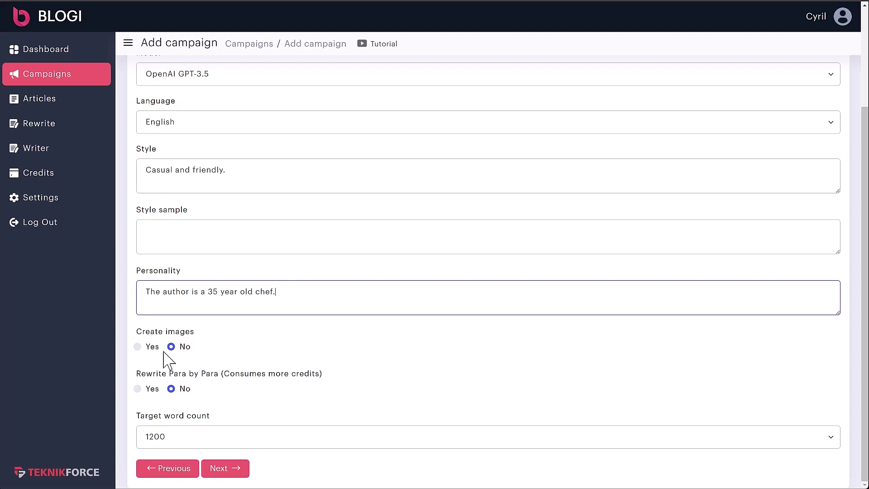
- Turn on image creation, leave paragraph-by-paragraph rewriting off and keep the 1200-word target
left_click(137, 347)
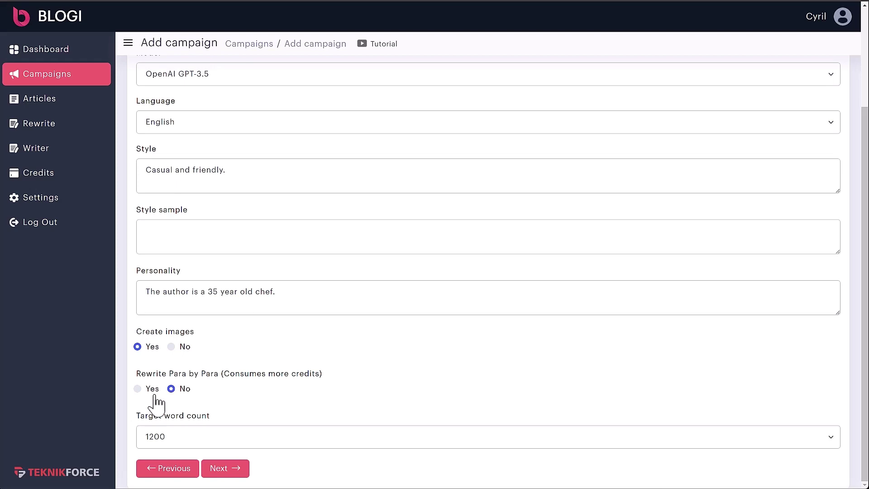
left_click(137, 388)
left_click(171, 389)
left_click(180, 436)
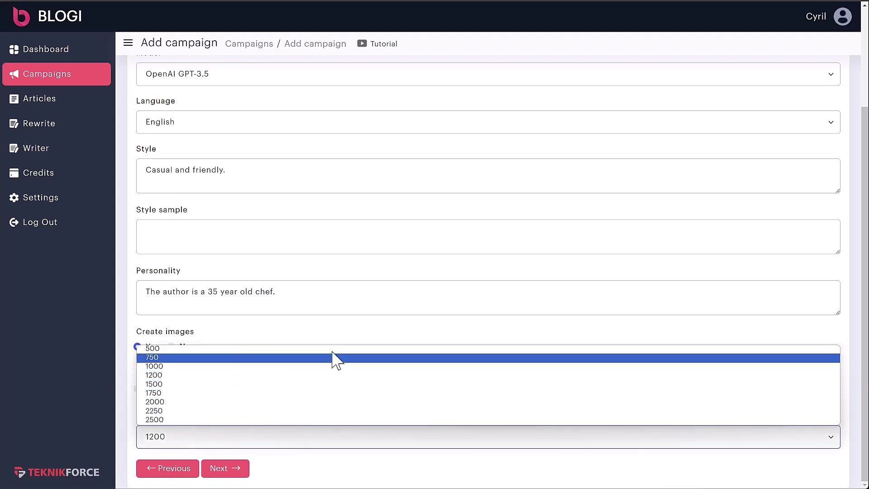
left_click(401, 327)
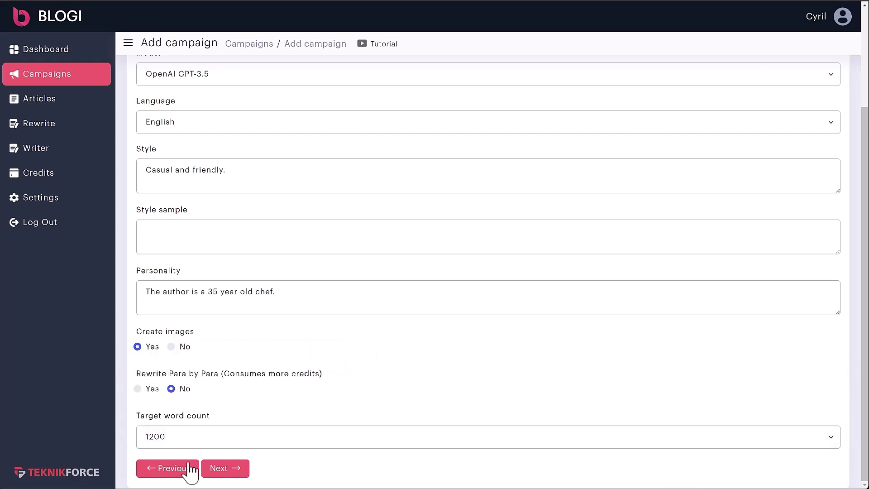
scroll(231, 472, "up", 1)
- Go to the Promotion step and paste the sign-up text into the Footer field
left_click(225, 474)
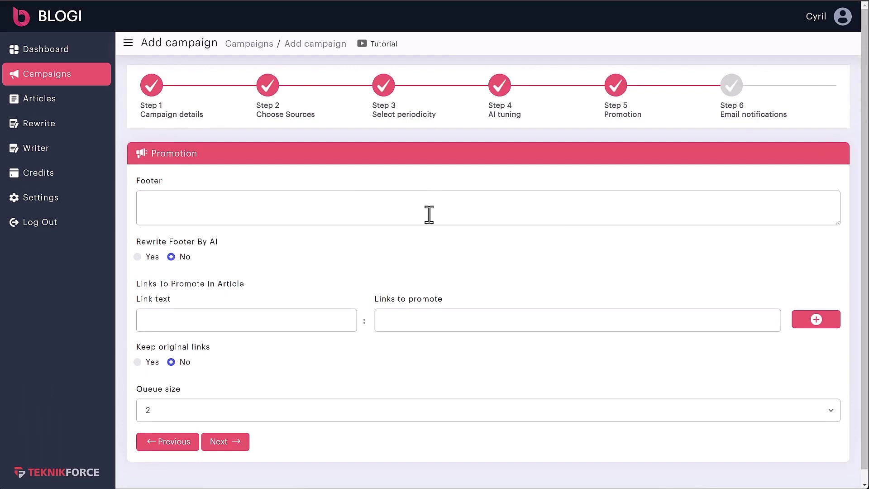
type("Sign up to my list and receive latest recipes in your email. Click here https://mywebsite.com/signup")
left_click_drag(187, 204, 345, 204)
left_click(278, 209)
left_click(345, 209)
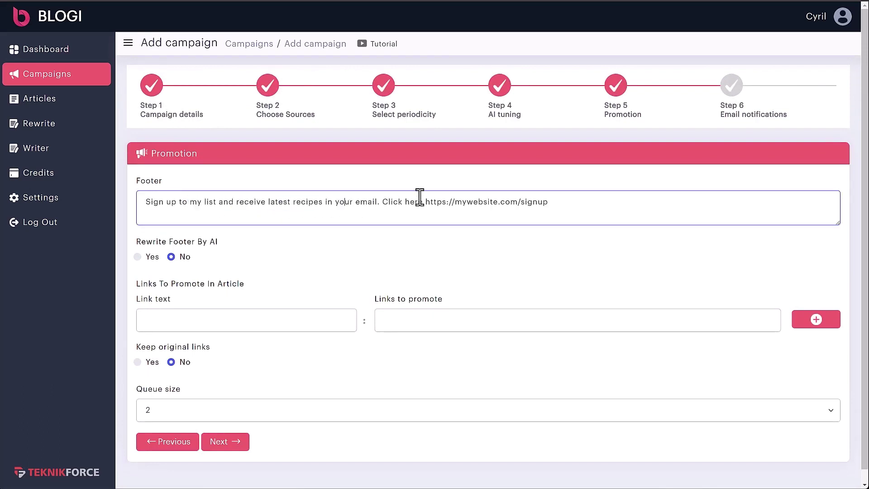
- Check the signup link in the footer and set Rewrite Footer By AI to Yes
mouse_move(436, 202)
left_mouse_down()
mouse_move(558, 202)
mouse_move(445, 202)
left_mouse_up()
left_click(556, 202)
left_click(446, 202)
left_click(138, 257)
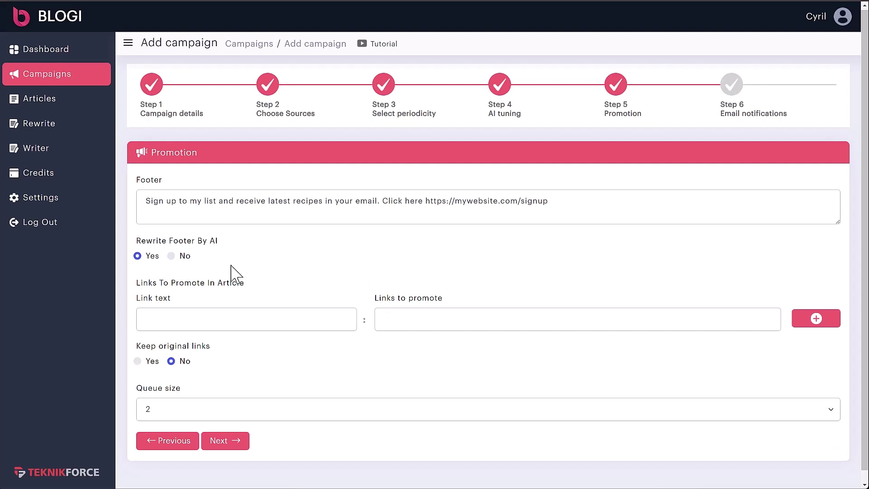
scroll(231, 272, "down", 1)
left_click(238, 307)
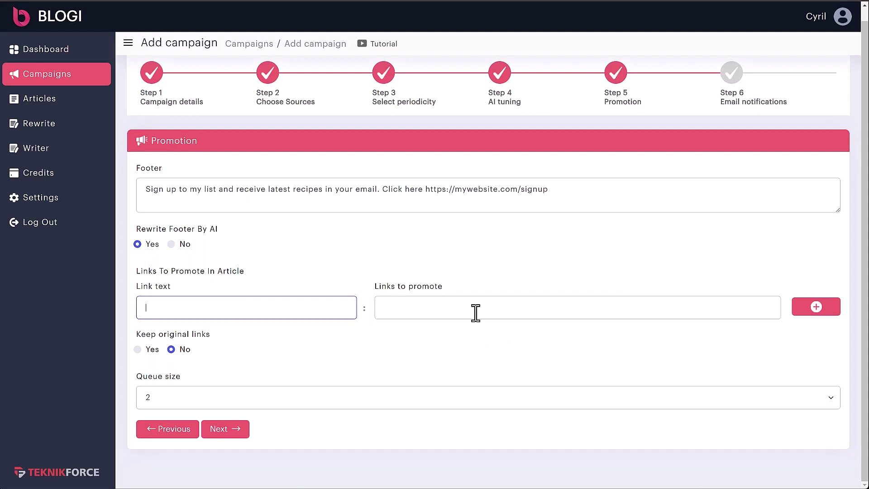
left_click(441, 309)
left_click(204, 308)
left_click(386, 309)
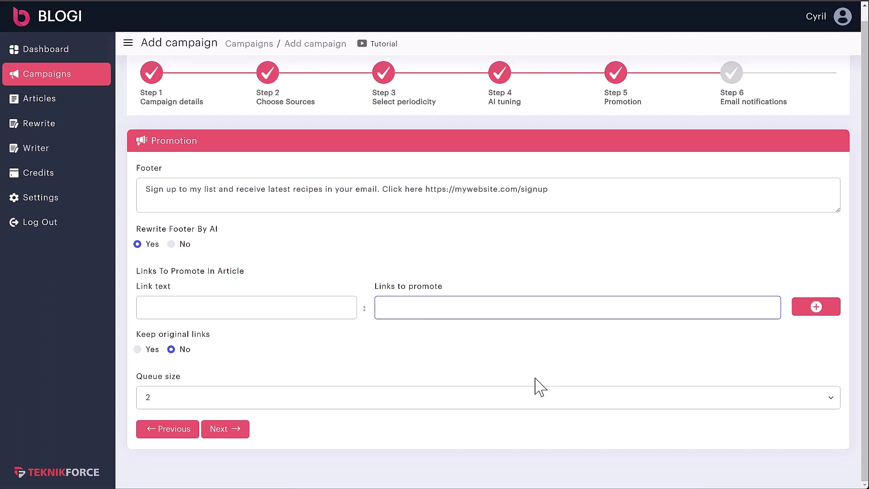
double_click(180, 337)
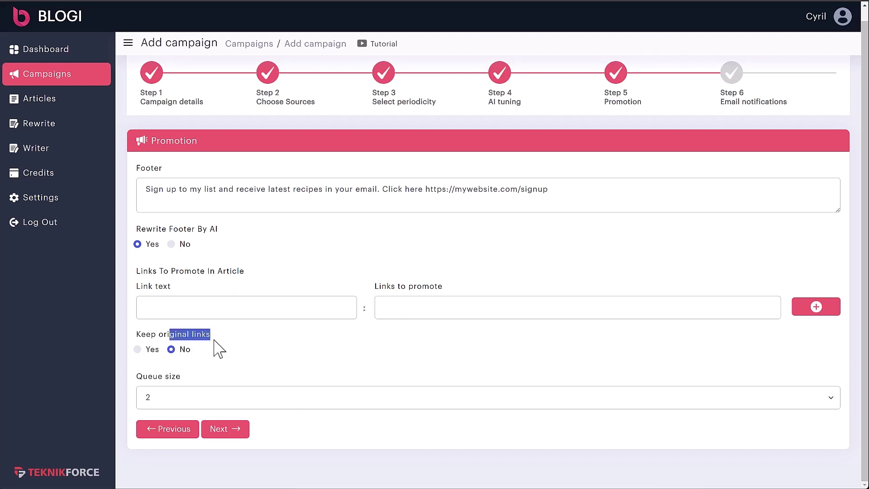
left_click(216, 349)
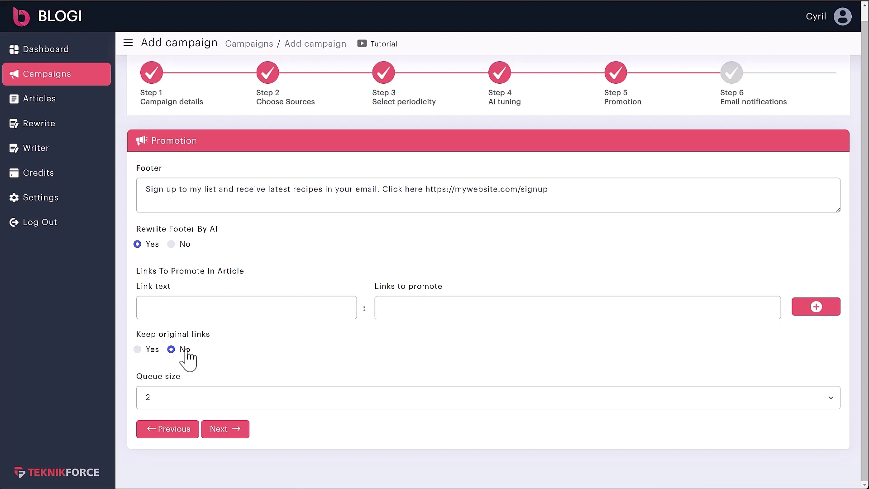
left_click(333, 397)
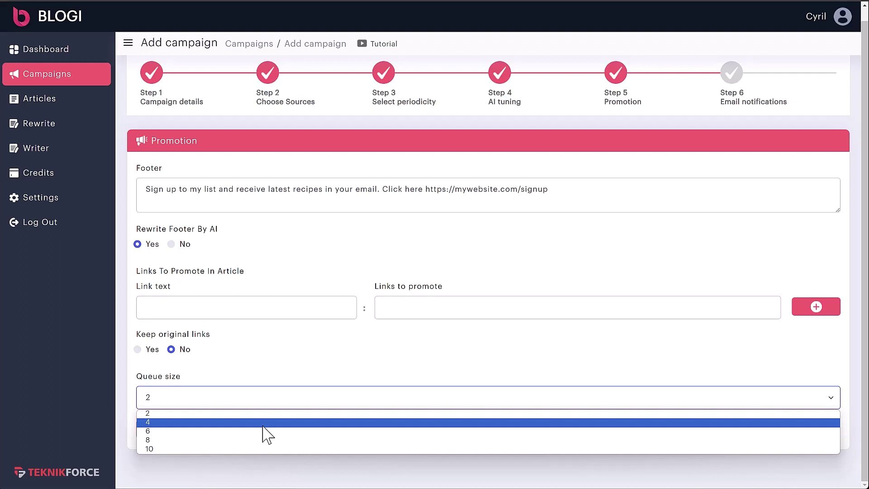
left_click(258, 391)
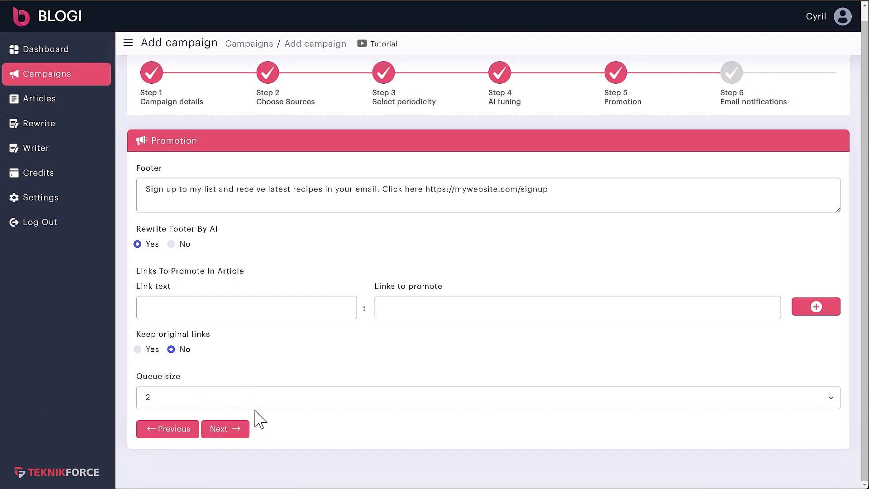
- Move to the Email notifications step and start entering the email address to notify
left_click(225, 429)
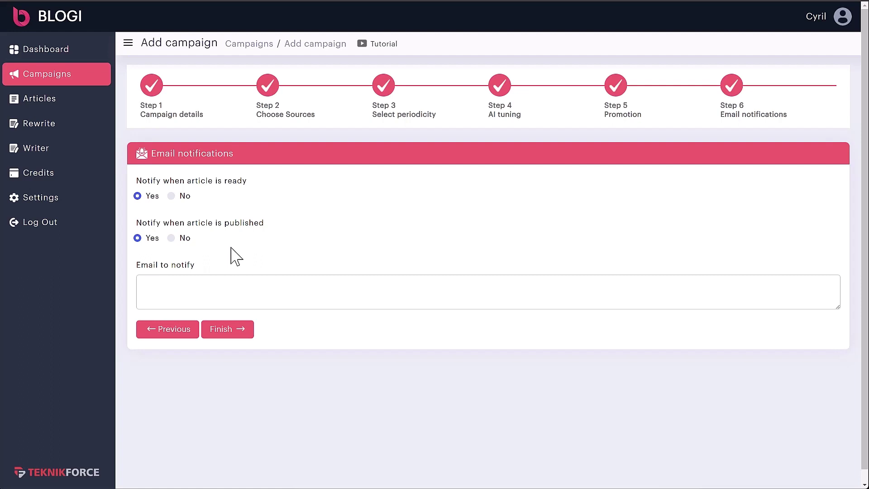
left_click(367, 293)
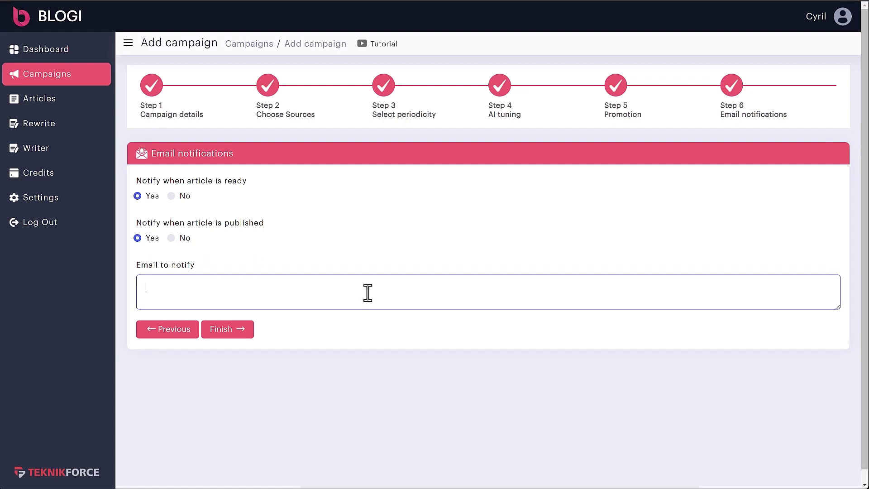
- Finish the campaign and return to Campaigns, where 'The best cooking blog' is listed
left_click(227, 328)
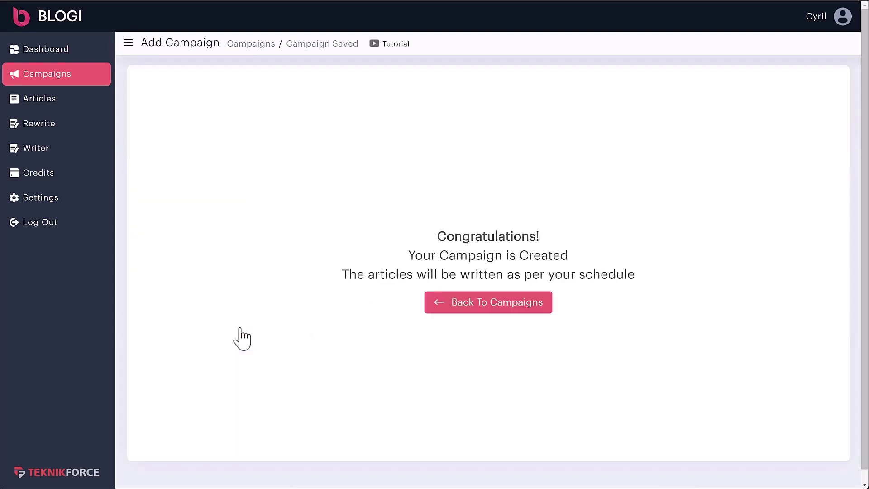
left_click(495, 322)
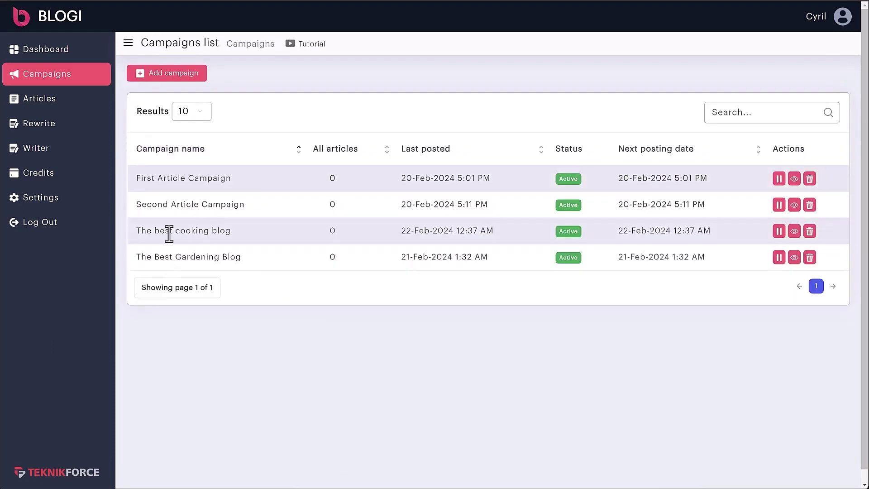
mouse_move(170, 230)
left_mouse_down()
mouse_move(266, 240)
mouse_move(195, 234)
mouse_move(252, 241)
left_mouse_up()
left_click(267, 239)
left_click(170, 245)
left_click(249, 240)
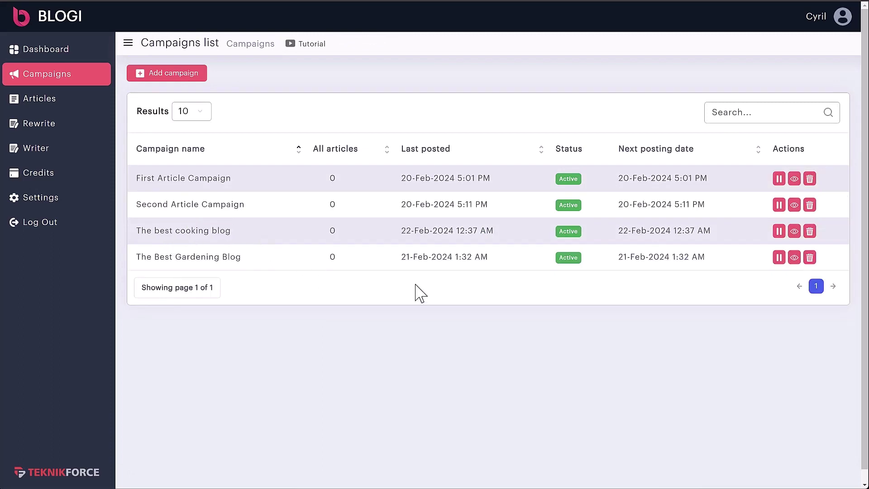